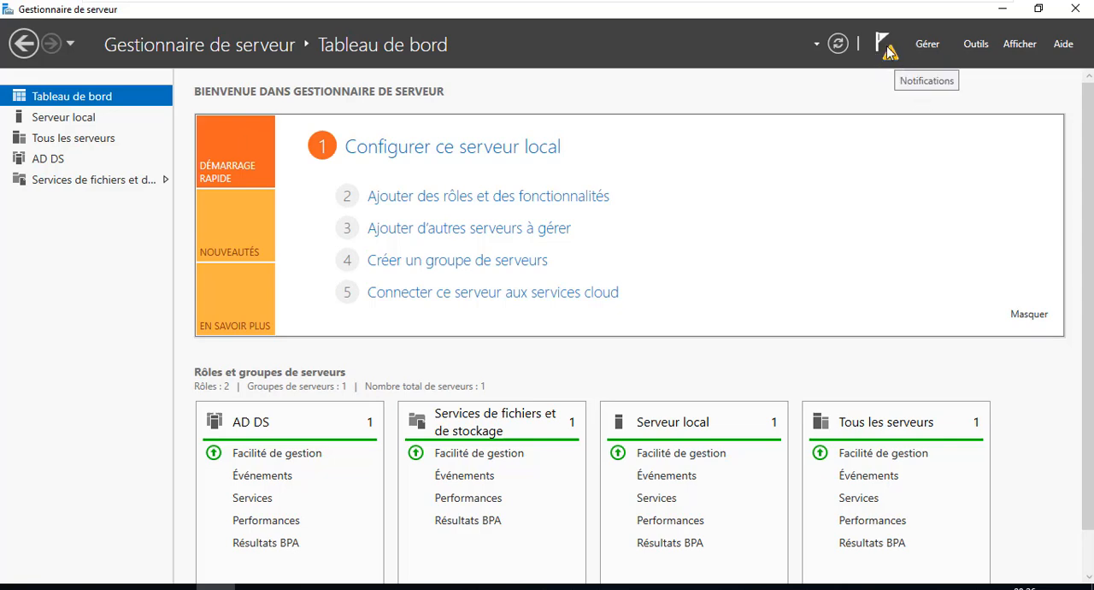
# Start promoting this server to a domain controller from the pending post-deployment configuration notification
pyautogui.click(886, 47)
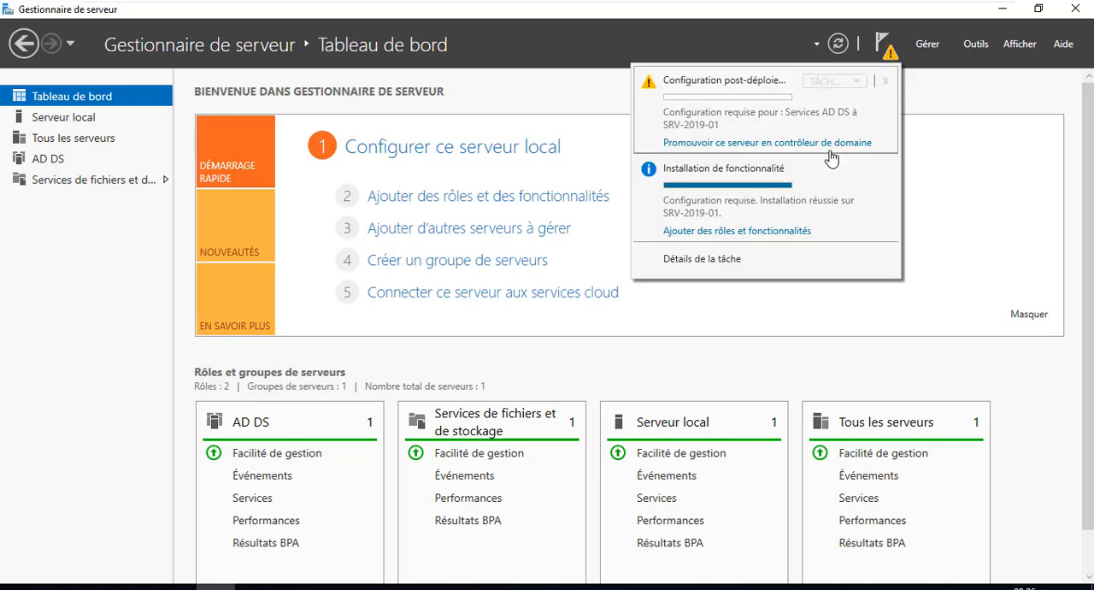
pyautogui.click(746, 143)
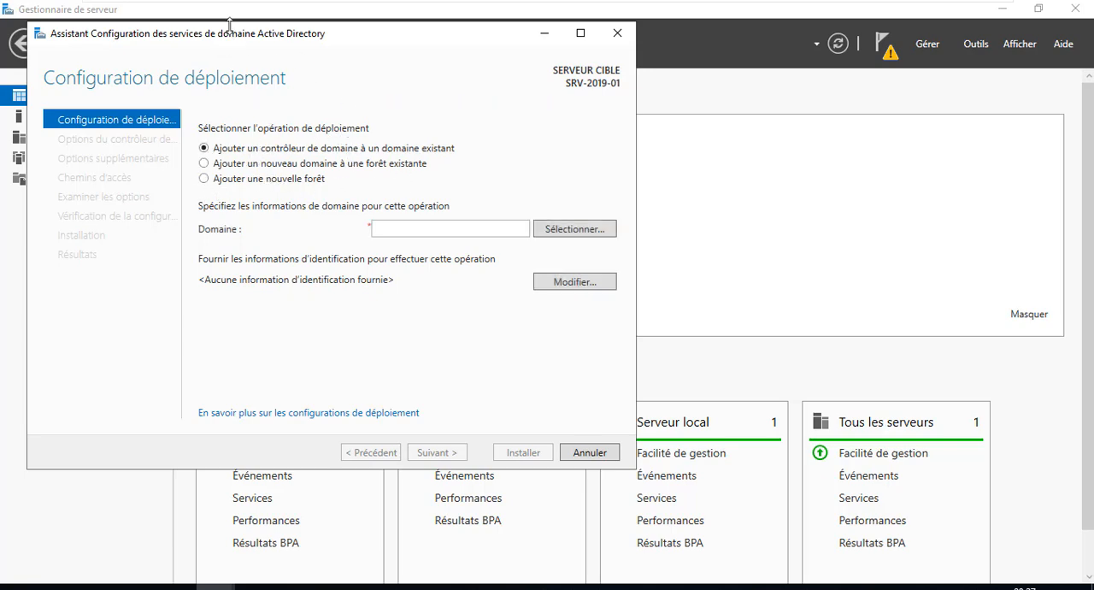
pyautogui.moveTo(229, 31); pyautogui.dragTo(353, 62)
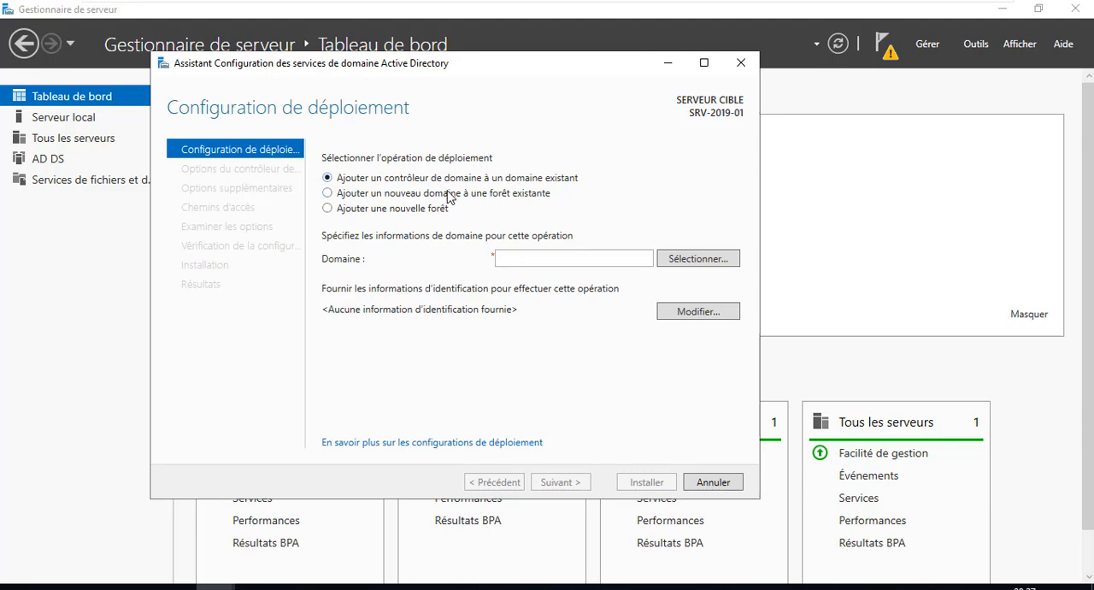
# Choose to add a new forest with the root domain name formation.local and continue to the domain controller options
pyautogui.click(417, 213)
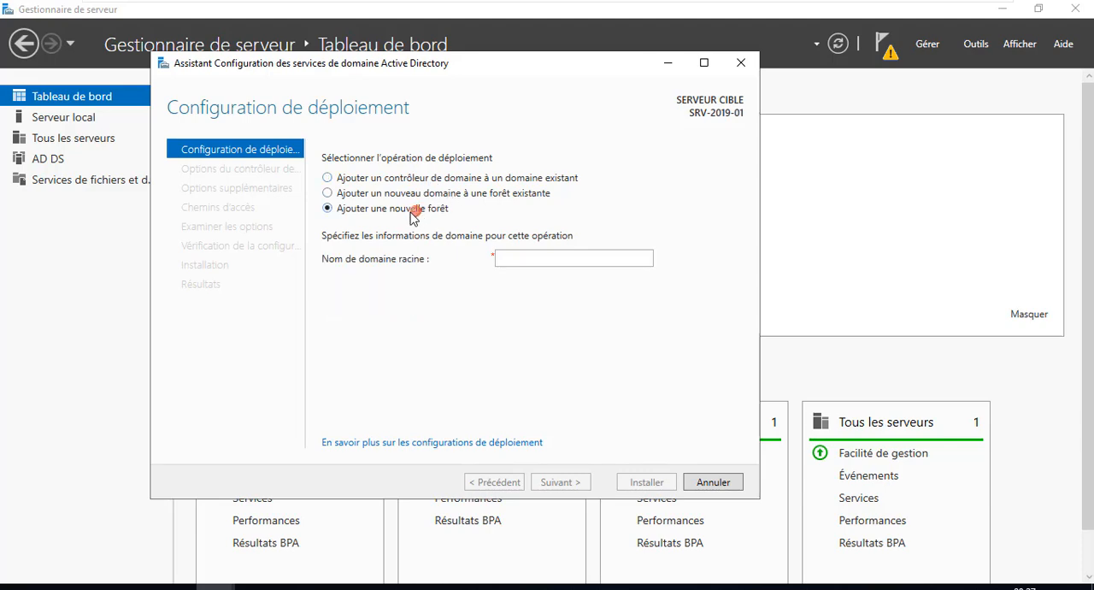
pyautogui.click(510, 257)
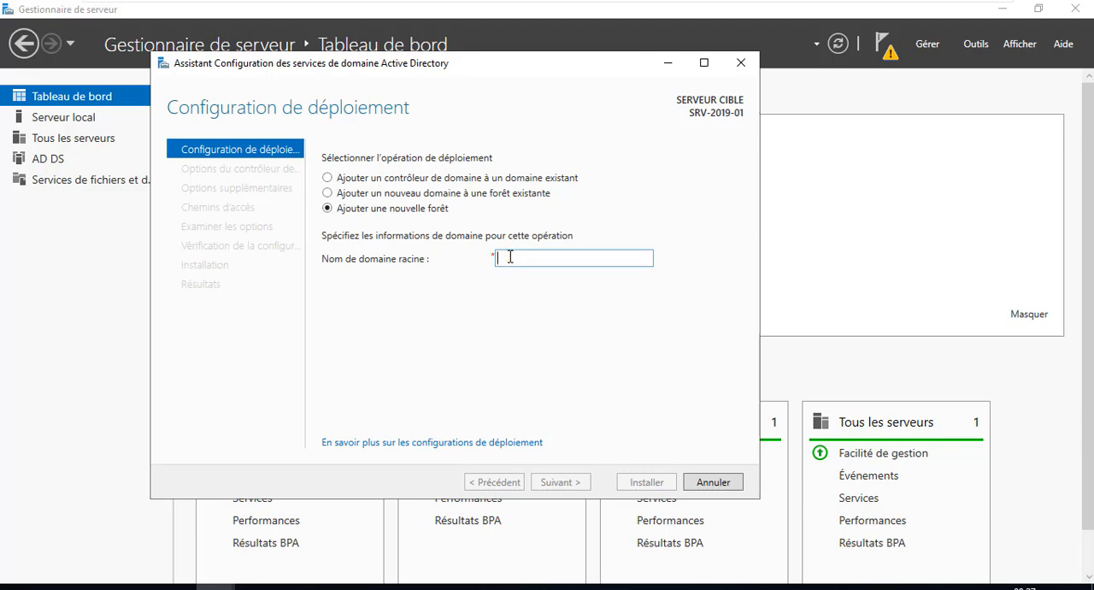
pyautogui.write('tion.local')
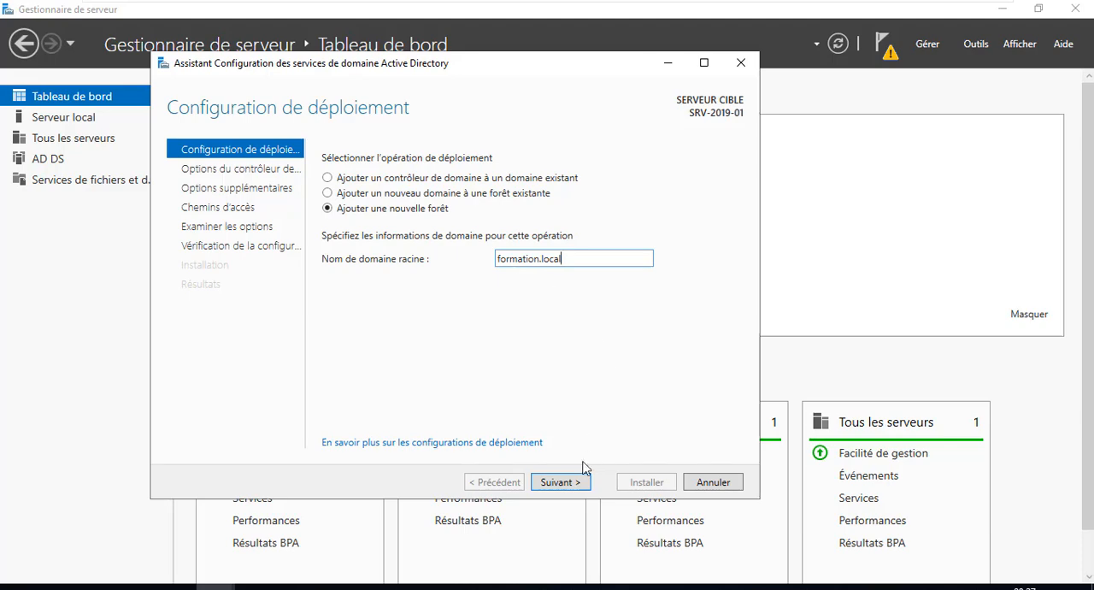
pyautogui.click(566, 482)
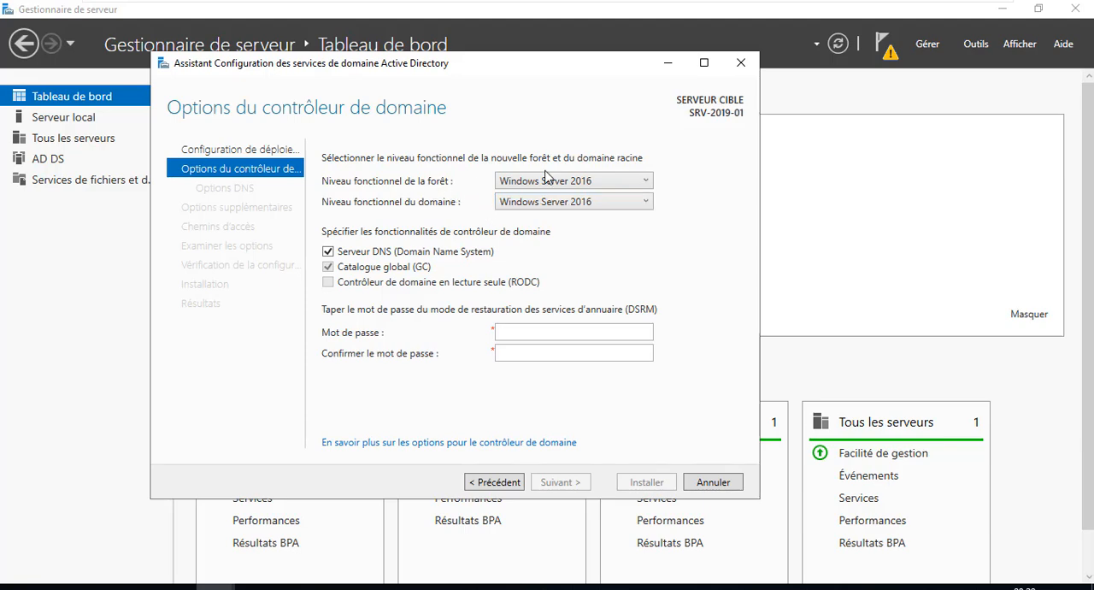
# Examine the available functional levels for the forest and the root domain
pyautogui.click(616, 182)
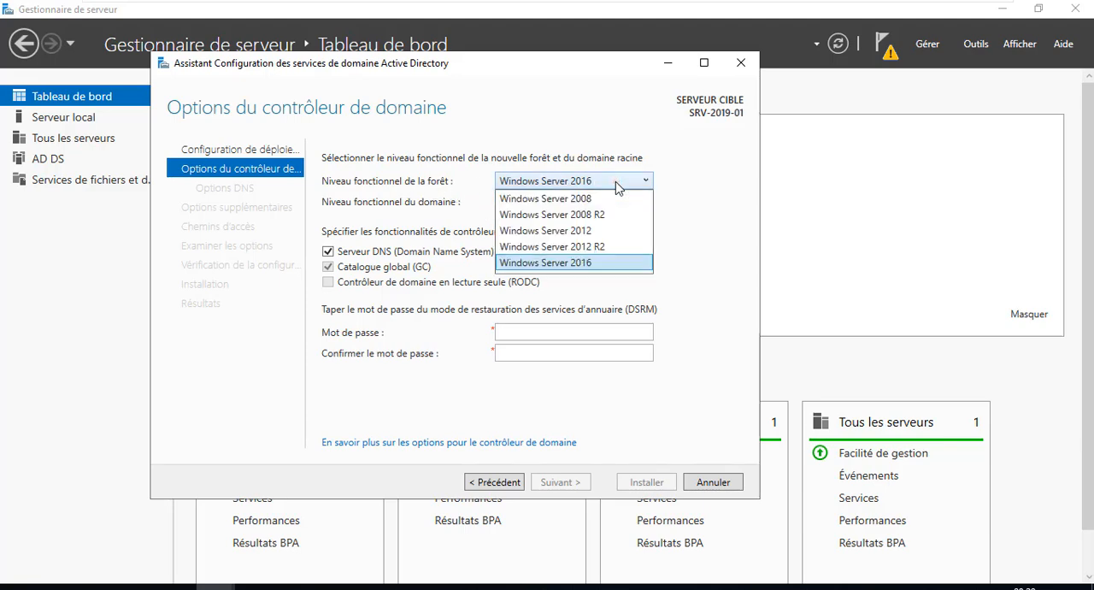
pyautogui.click(691, 205)
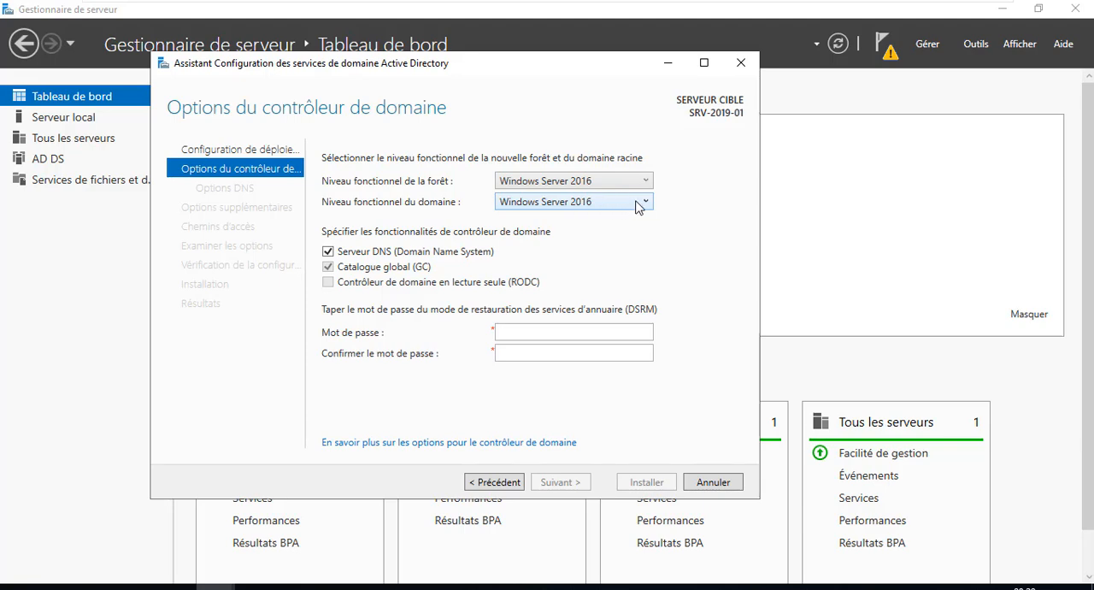
pyautogui.click(525, 203)
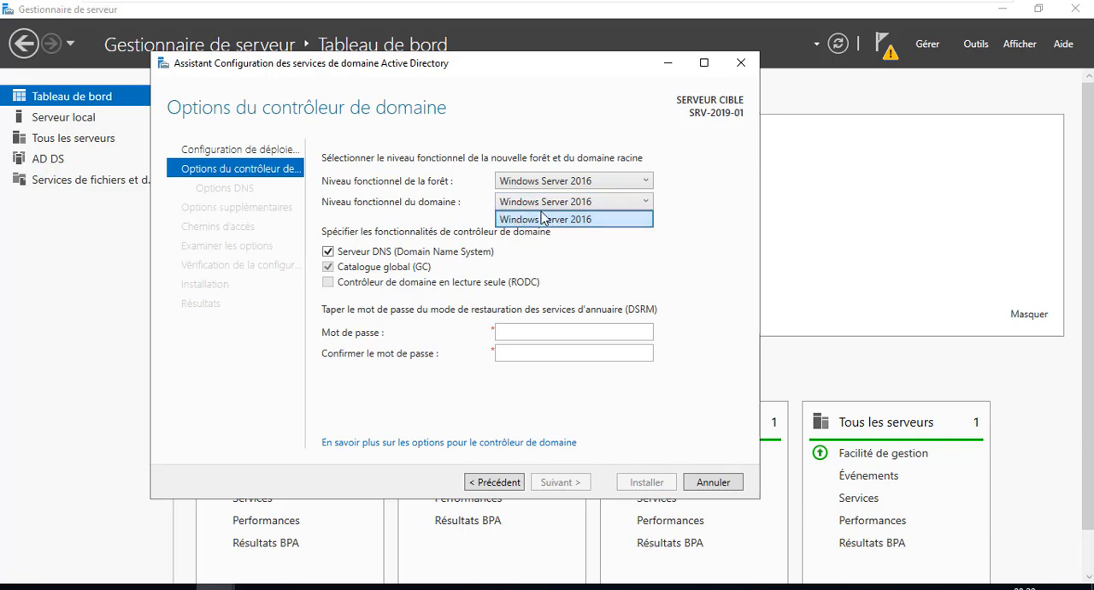
pyautogui.click(643, 205)
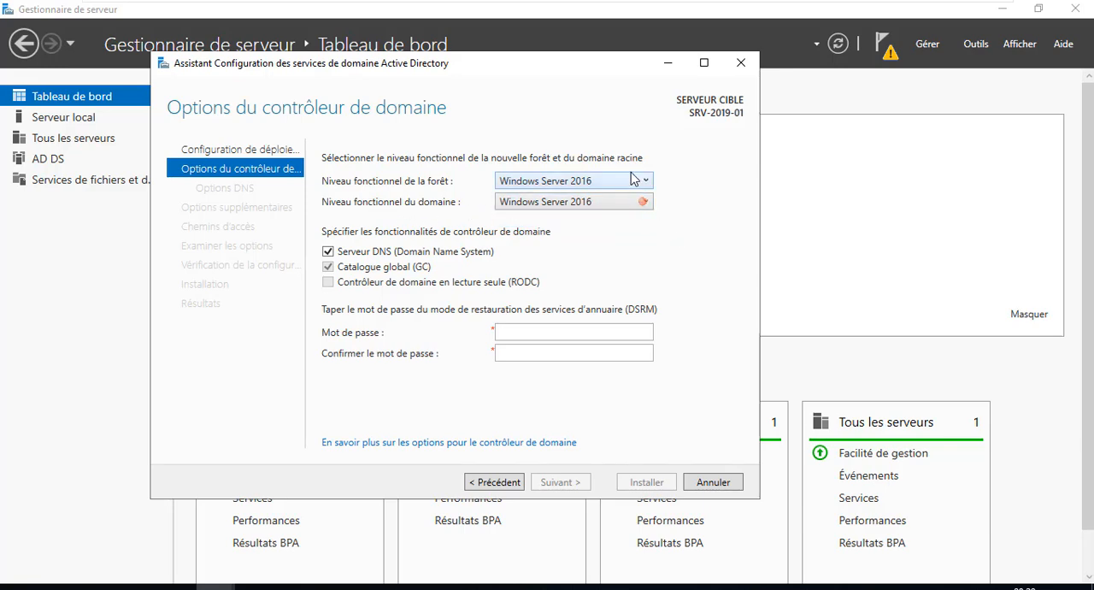
pyautogui.click(631, 174)
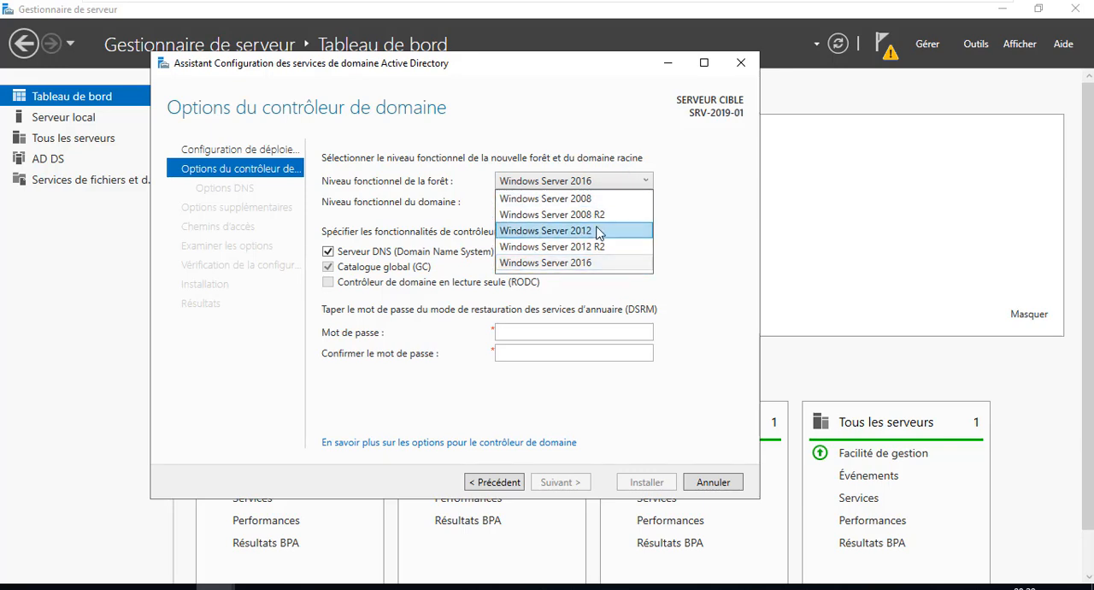
pyautogui.click(683, 180)
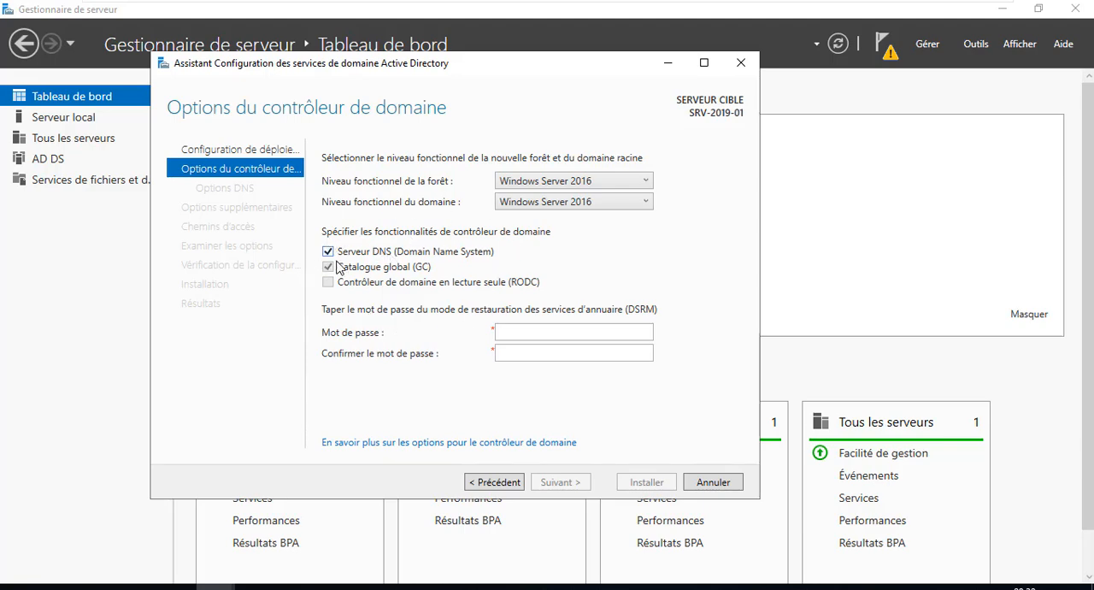
# Try to set and confirm the directory services restore mode (DSRM) password, and read the full validation message
pyautogui.click(511, 328)
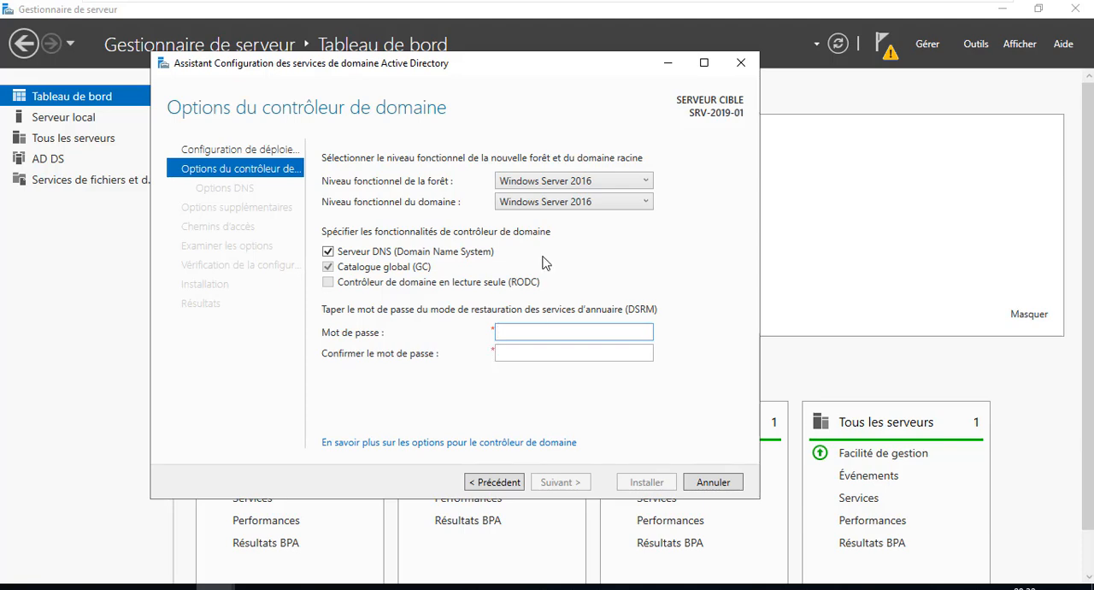
pyautogui.click(533, 330)
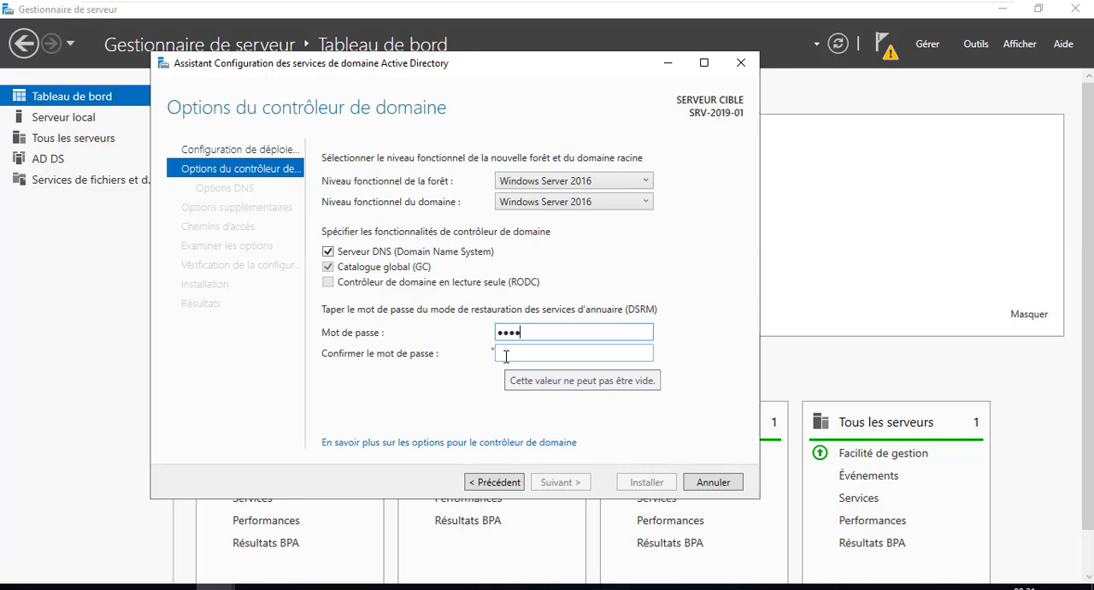
pyautogui.click(518, 351)
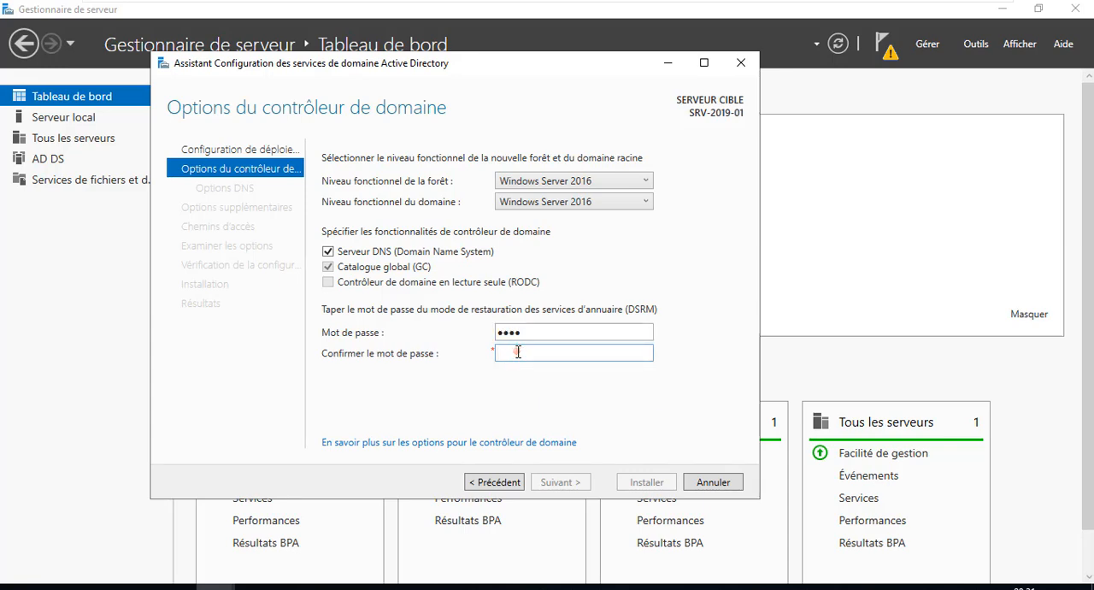
pyautogui.write('••••')
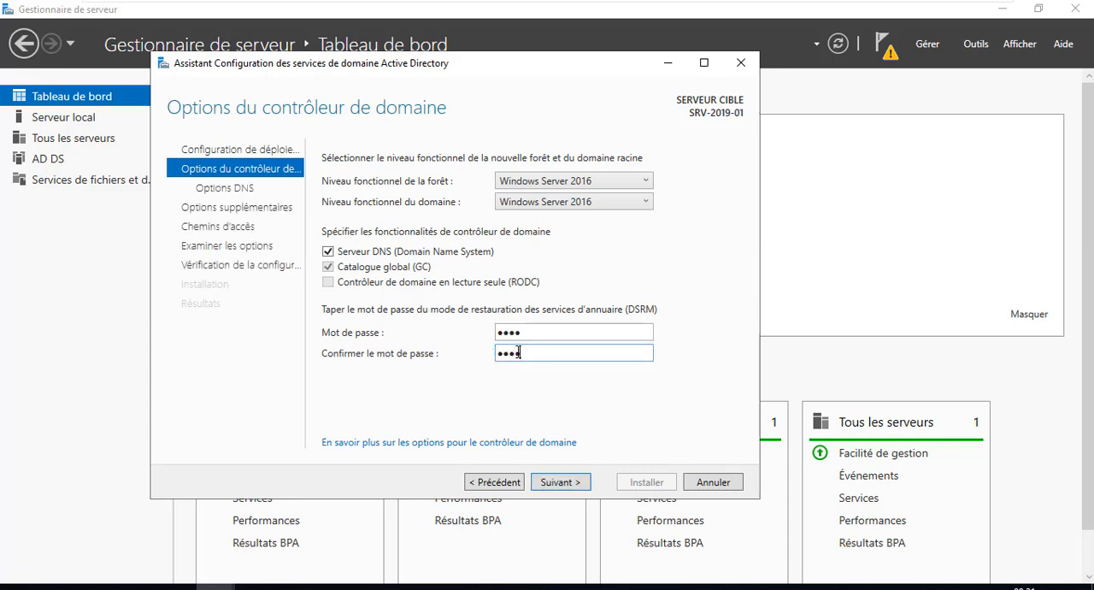
pyautogui.click(561, 484)
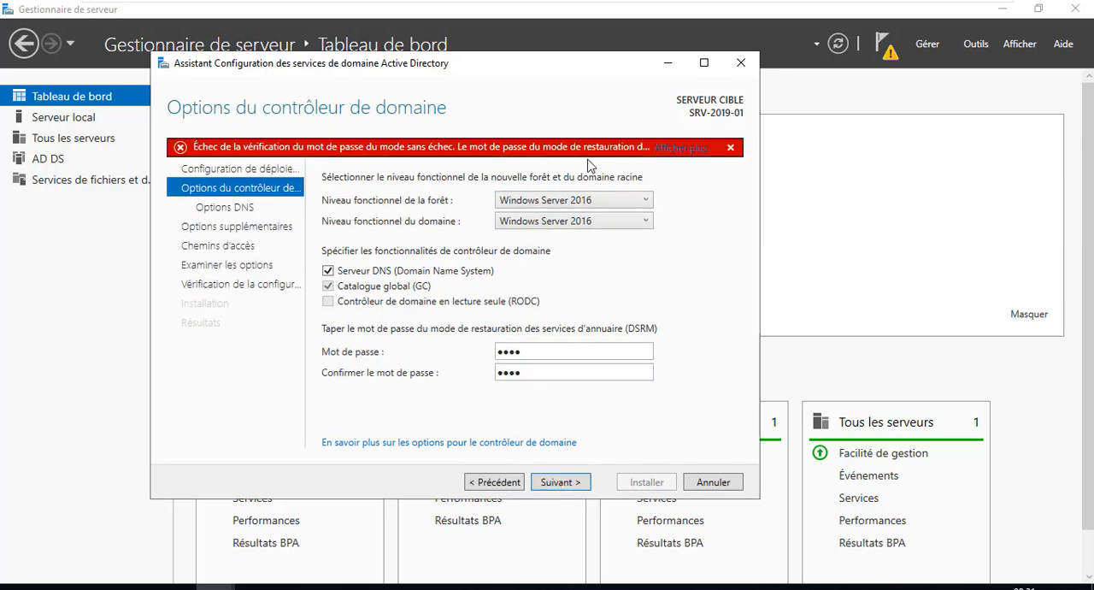
pyautogui.click(671, 148)
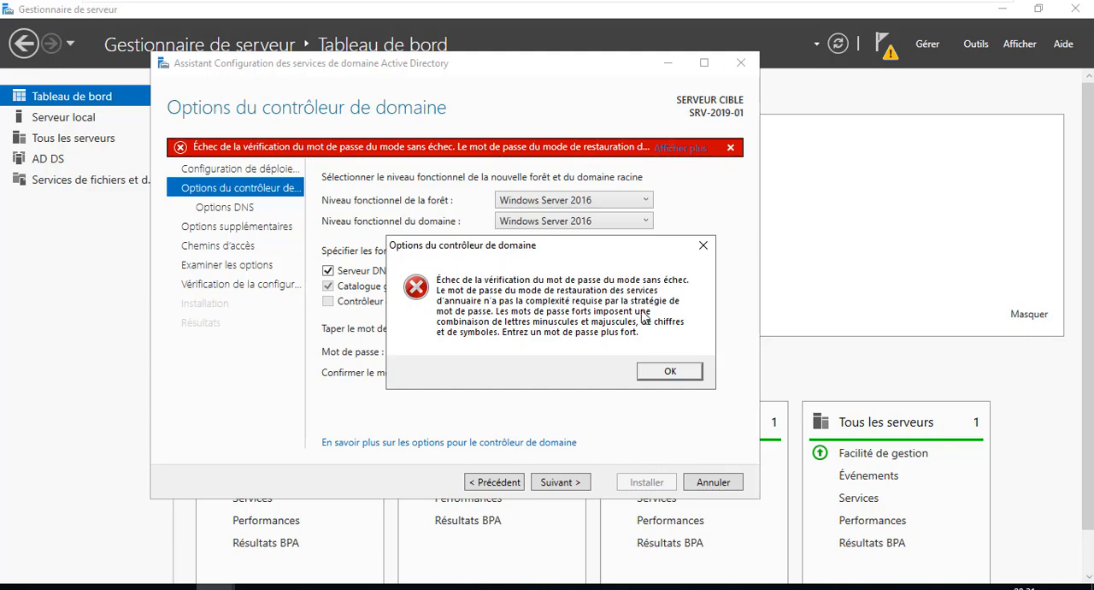
pyautogui.click(669, 372)
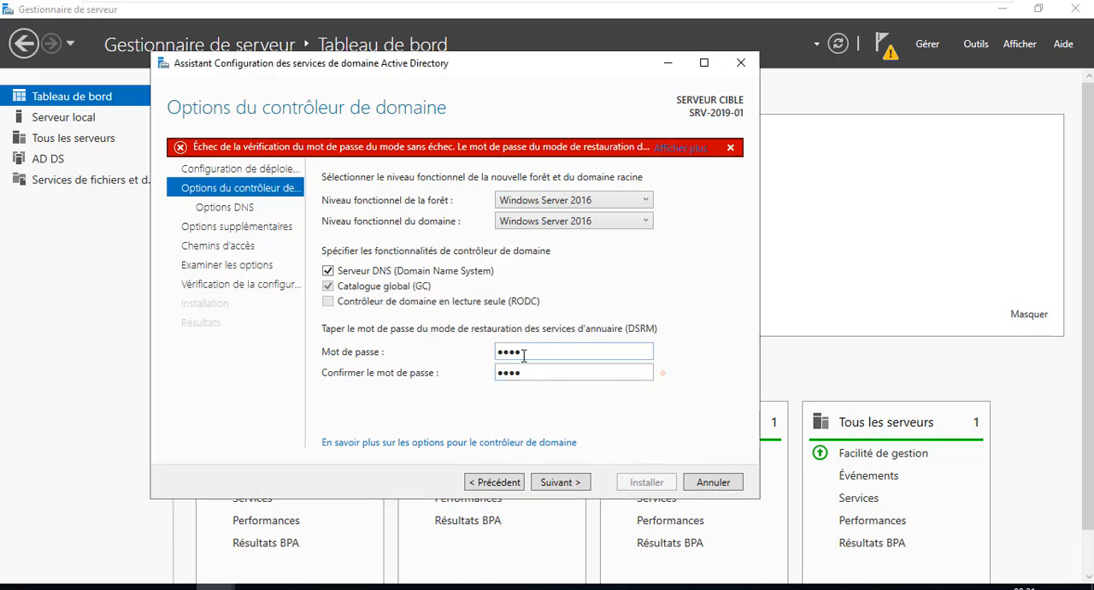
# Try to enter a stronger DSRM password together with its confirmation
pyautogui.moveTo(538, 353); pyautogui.dragTo(461, 354)
pyautogui.write('Pa')
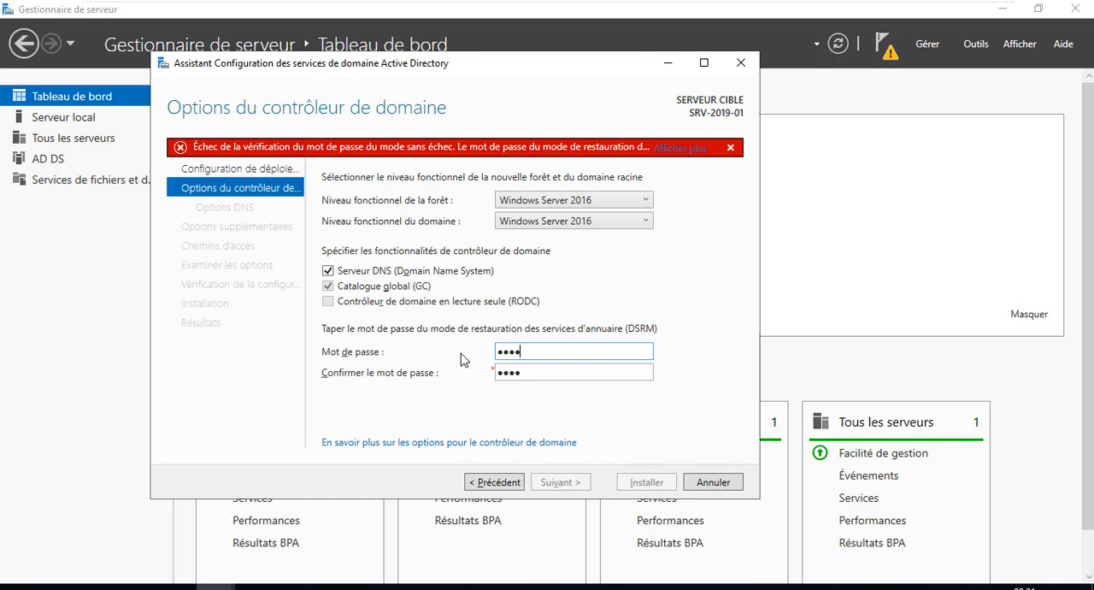
pyautogui.press('Tab')
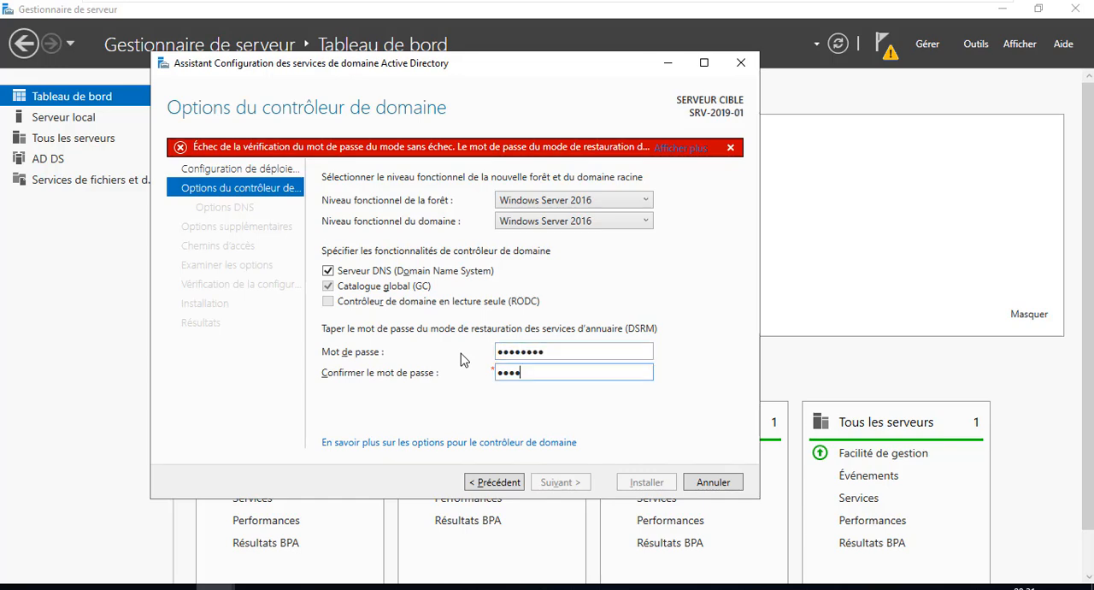
pyautogui.write('••••••••••••')
pyautogui.press('BackSpace')
pyautogui.press('BackSpace')
pyautogui.press('BackSpace')
pyautogui.press('BackSpace')
pyautogui.press('BackSpace')
pyautogui.press('BackSpace')
pyautogui.press('BackSpace')
pyautogui.press('BackSpace')
pyautogui.press('BackSpace')
pyautogui.press('BackSpace')
pyautogui.press('BackSpace')
pyautogui.press('BackSpace')
# Re-enter a complex DSRM password, confirm it, and continue to the DNS options
pyautogui.doubleClick(575, 355)
pyautogui.write('•')
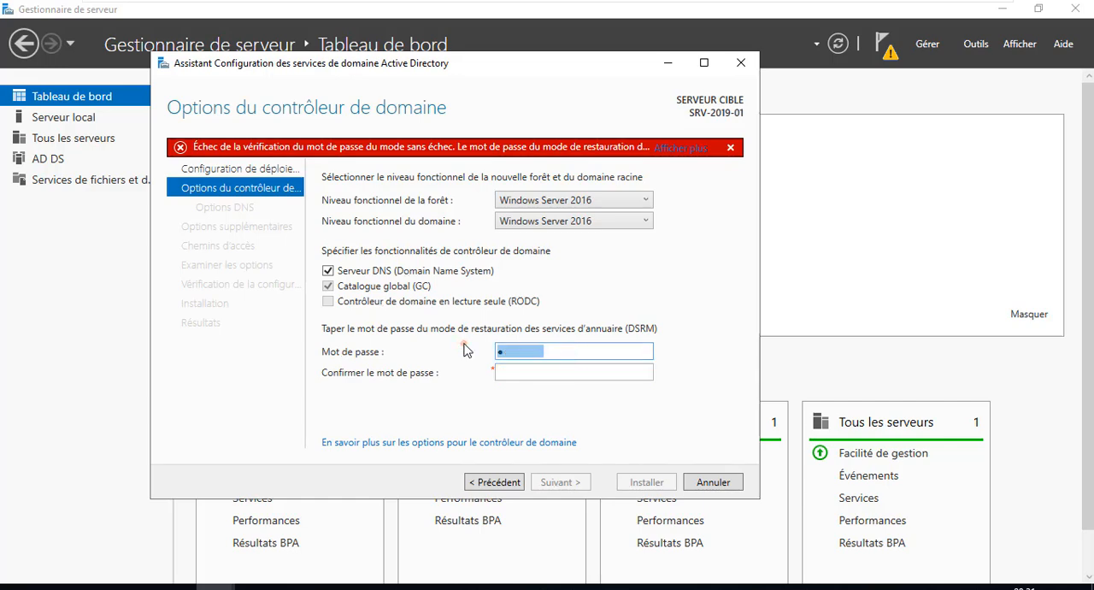
pyautogui.write('•')
pyautogui.press('Tab')
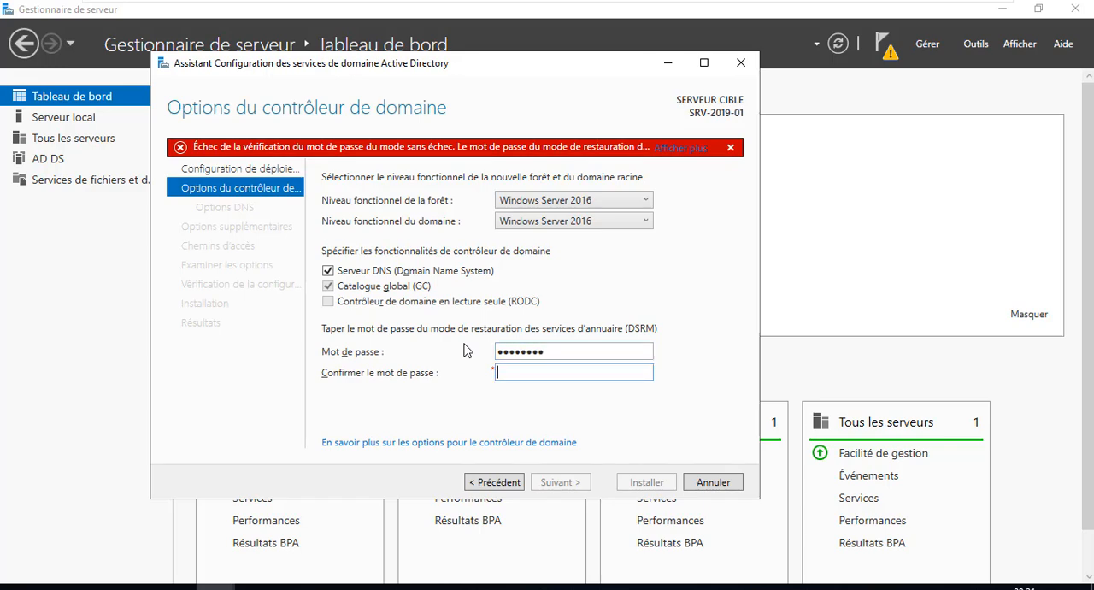
pyautogui.write('••••••••')
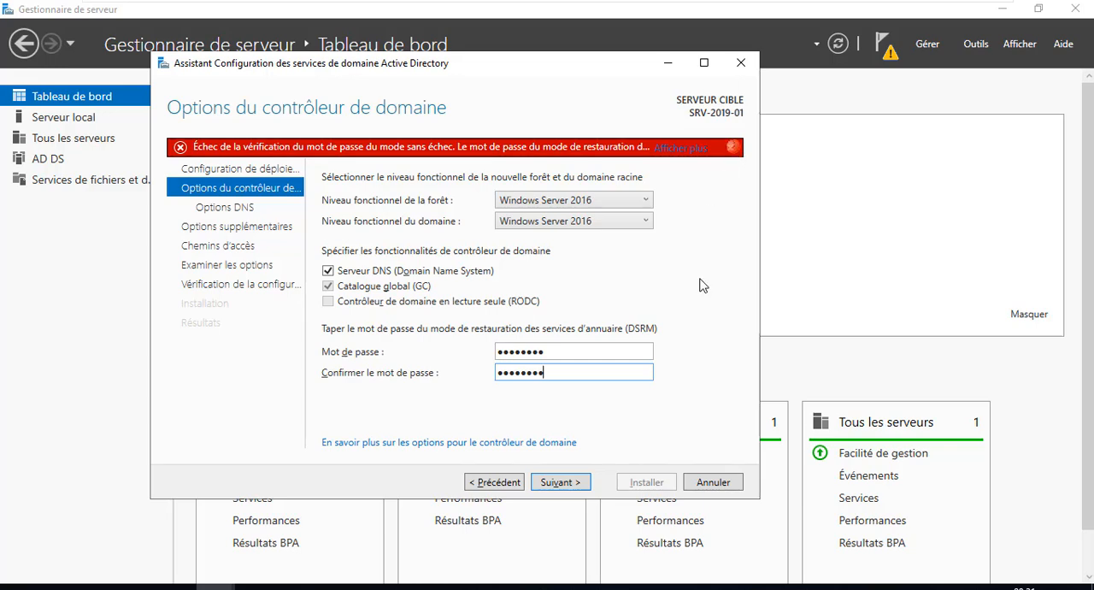
pyautogui.click(561, 482)
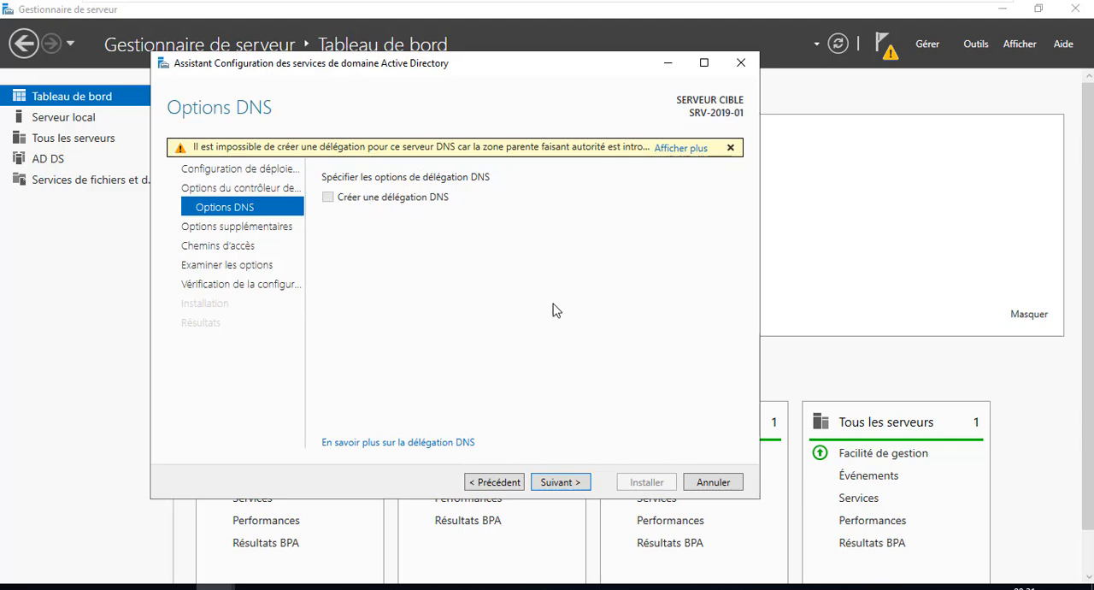
# Read the full DNS delegation warning, then accept the DNS options and the NetBIOS domain name FORMATION
pyautogui.click(676, 148)
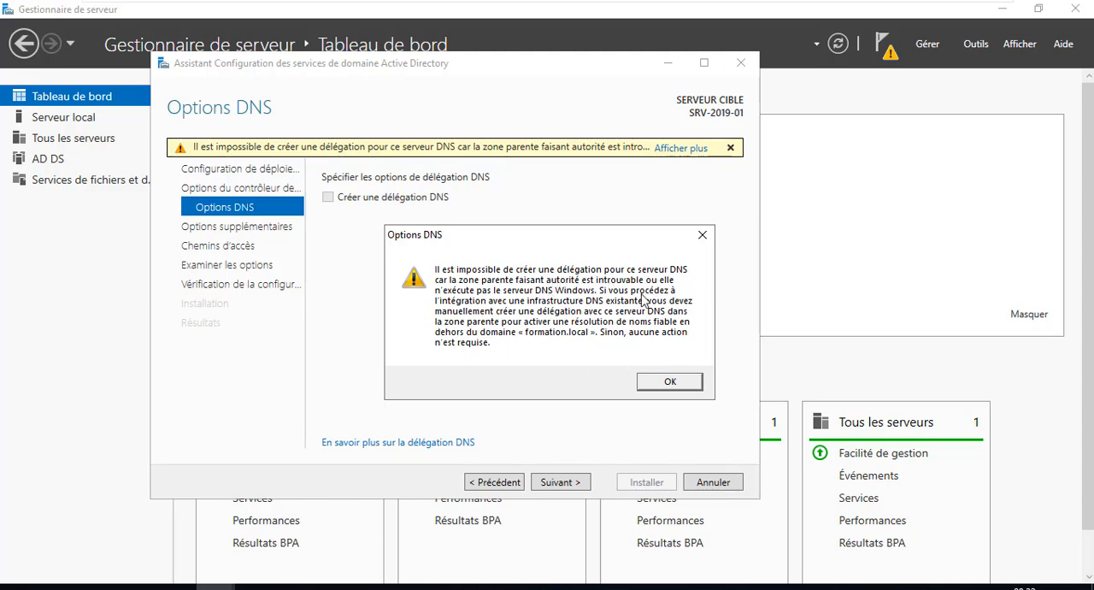
pyautogui.click(669, 382)
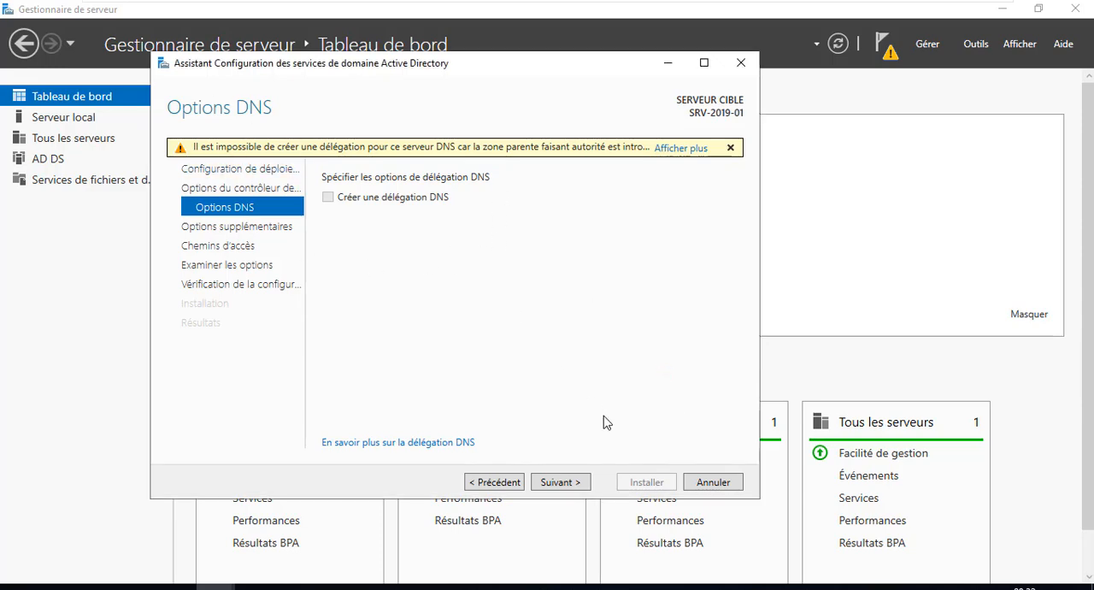
pyautogui.click(580, 484)
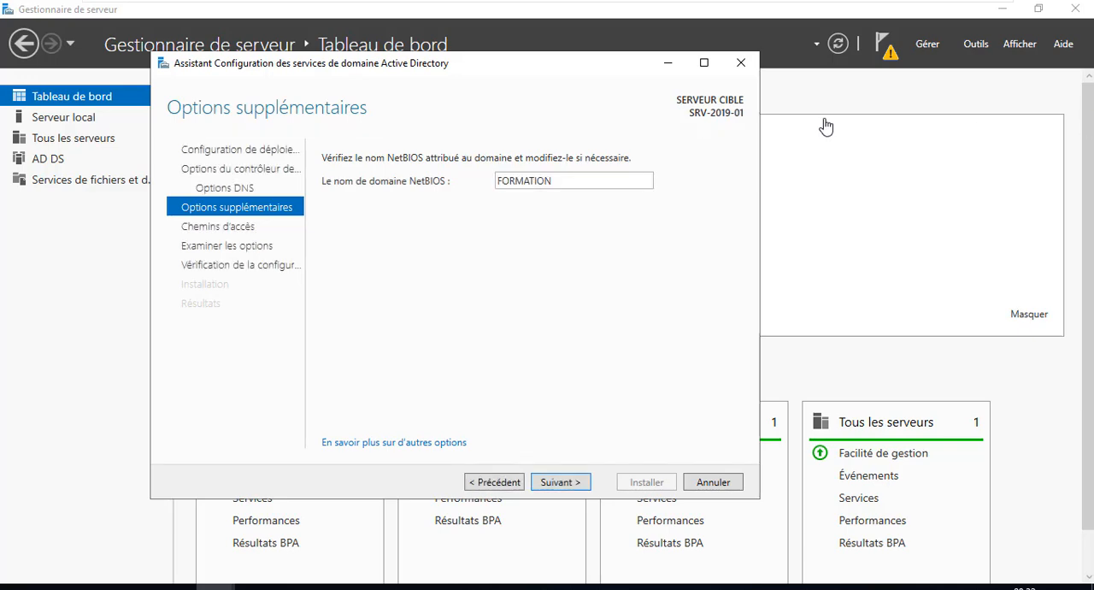
pyautogui.click(562, 482)
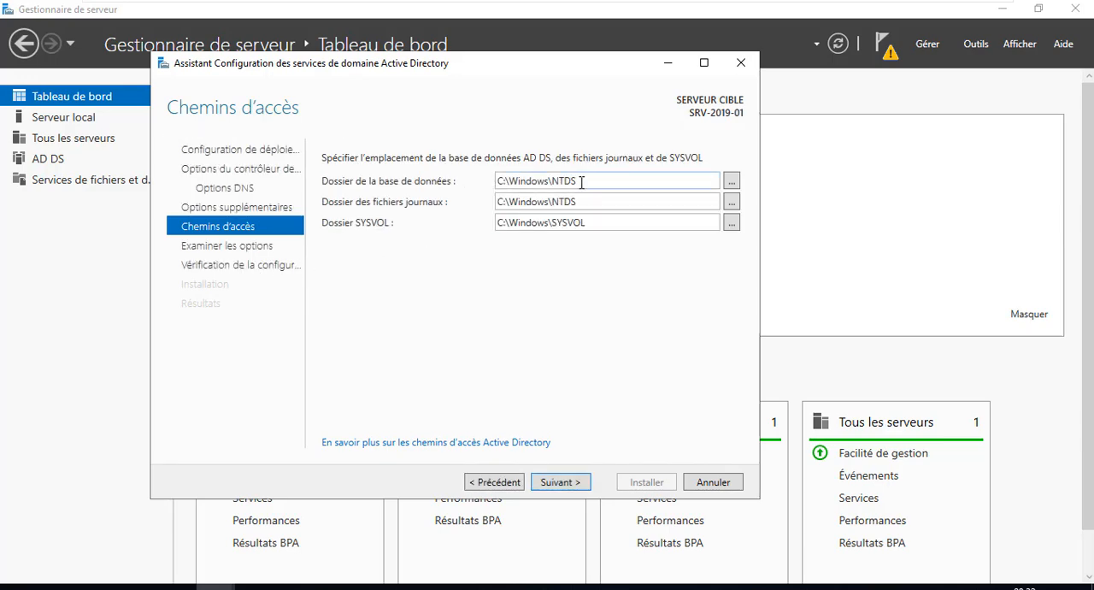
# Keep the default database, log and SYSVOL folders and review the complete summary of the selected options
pyautogui.moveTo(597, 222); pyautogui.dragTo(500, 235)
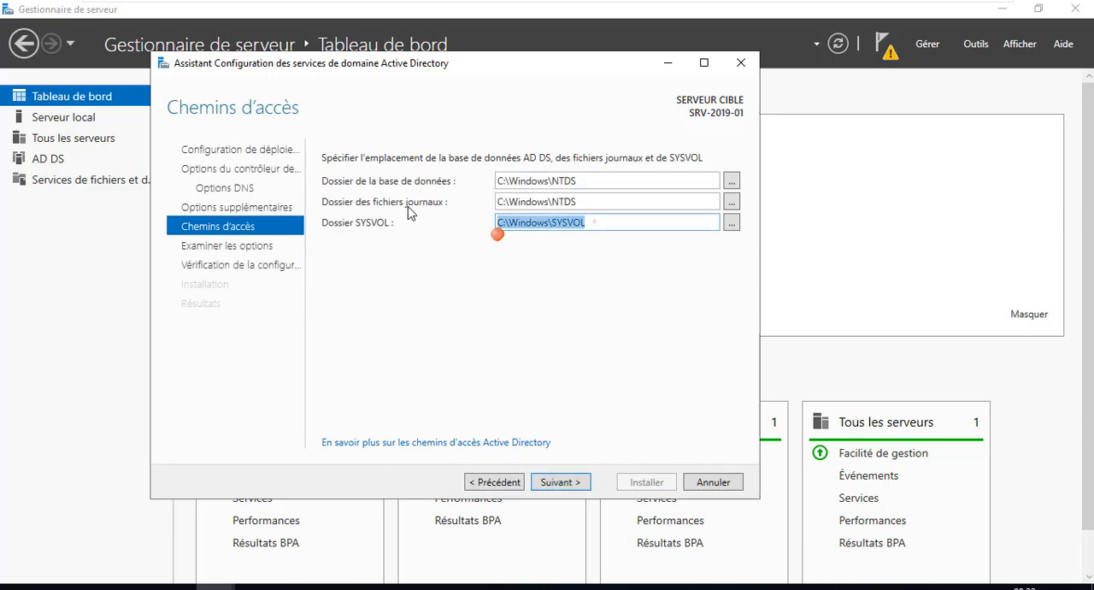
pyautogui.moveTo(594, 202); pyautogui.dragTo(535, 207)
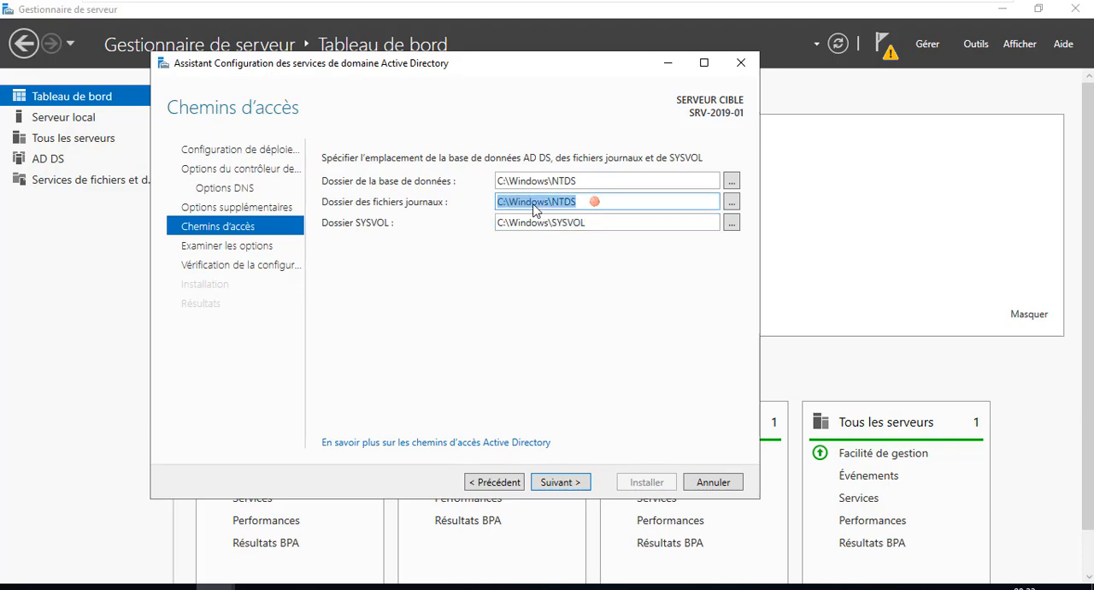
pyautogui.click(533, 204)
pyautogui.moveTo(579, 178); pyautogui.dragTo(506, 178)
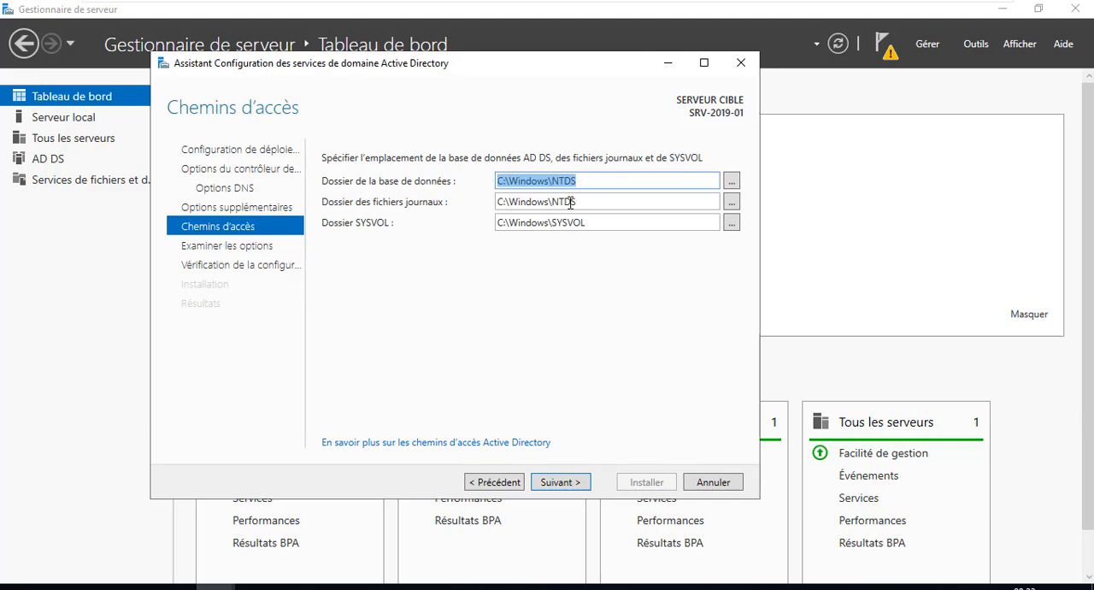
pyautogui.moveTo(609, 223); pyautogui.dragTo(525, 218)
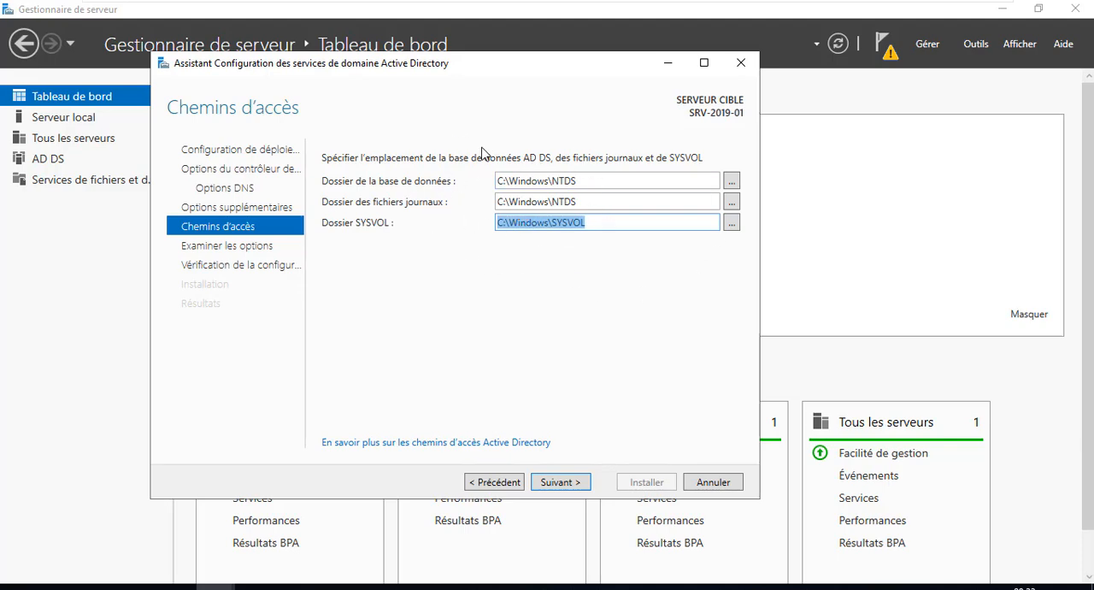
pyautogui.click(568, 493)
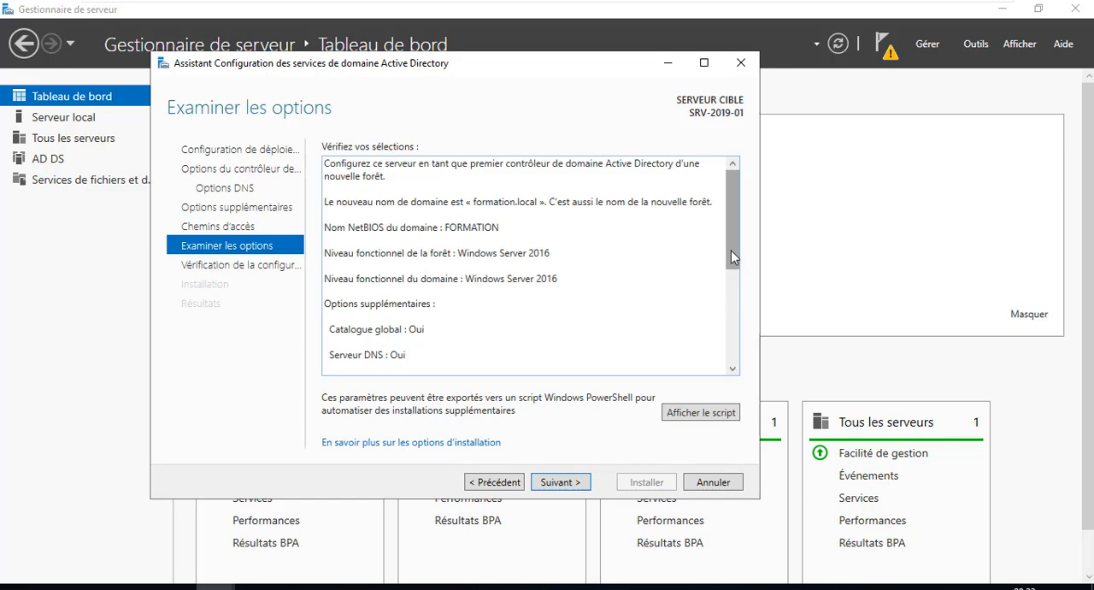
pyautogui.moveTo(731, 251); pyautogui.dragTo(716, 362)
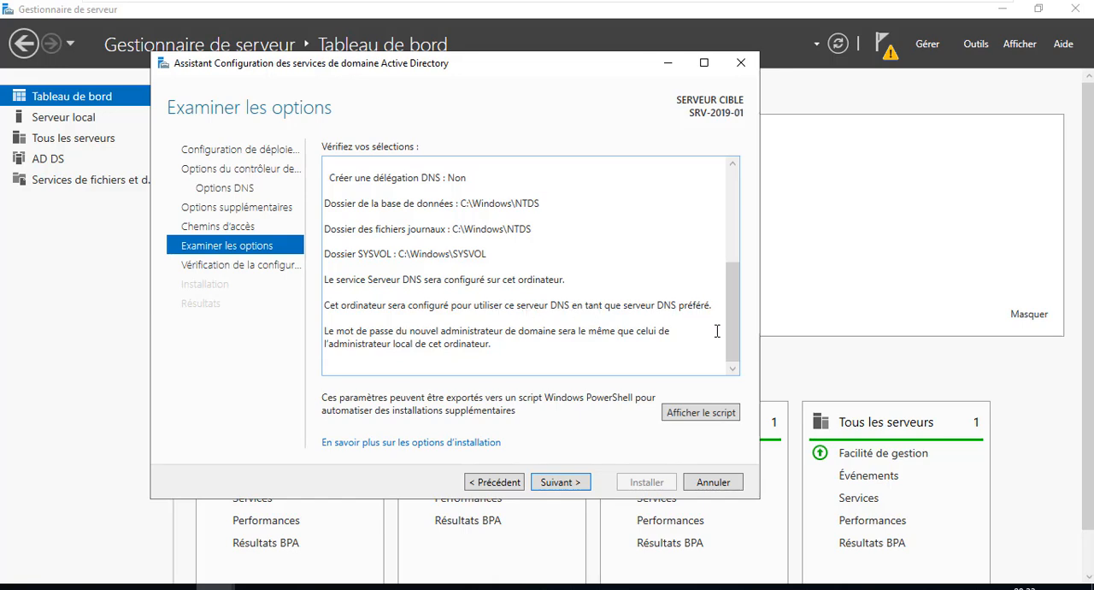
# Recheck the summary of selected options from end to start, then accept it to run the prerequisites check
pyautogui.scroll(1, 728, 339)
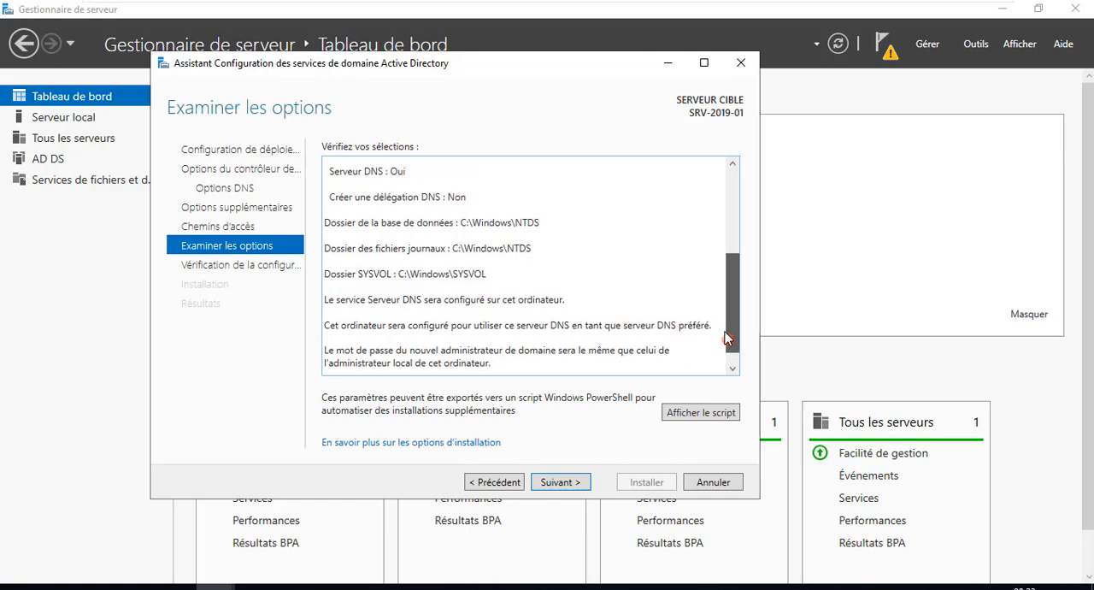
pyautogui.scroll(-1, 733, 346)
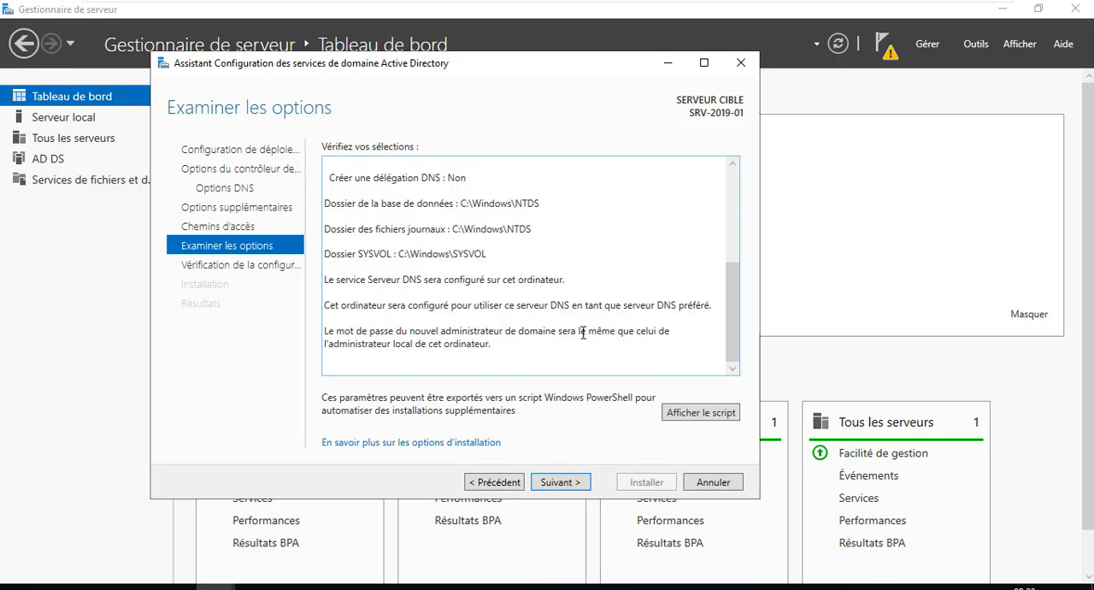
pyautogui.moveTo(733, 342)
pyautogui.mouseDown()
pyautogui.moveTo(713, 238)
pyautogui.moveTo(691, 212)
pyautogui.moveTo(701, 203)
pyautogui.mouseUp()
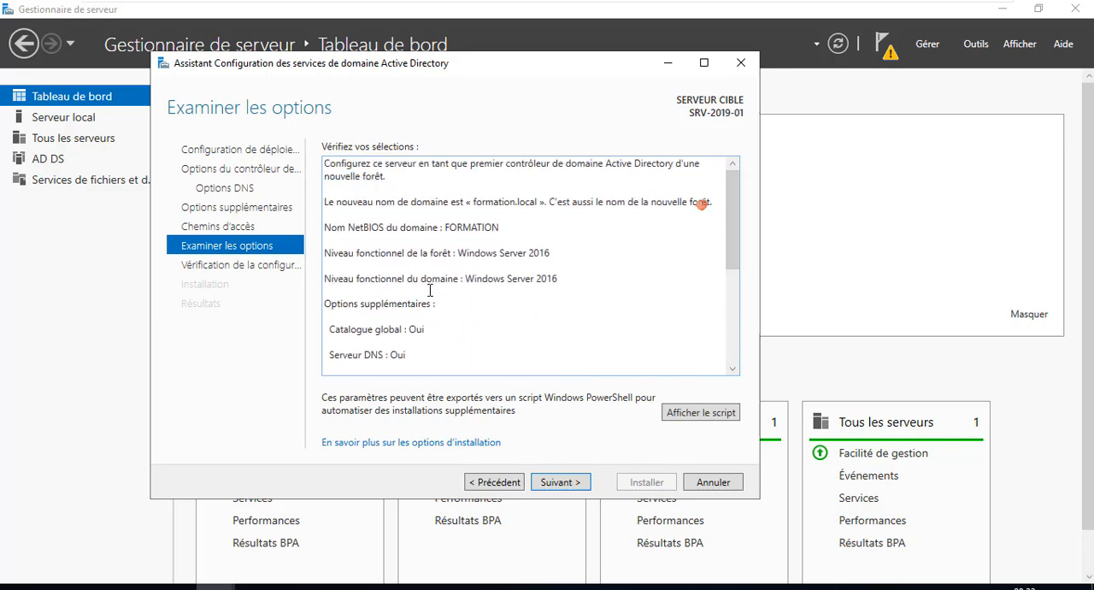
pyautogui.click(564, 482)
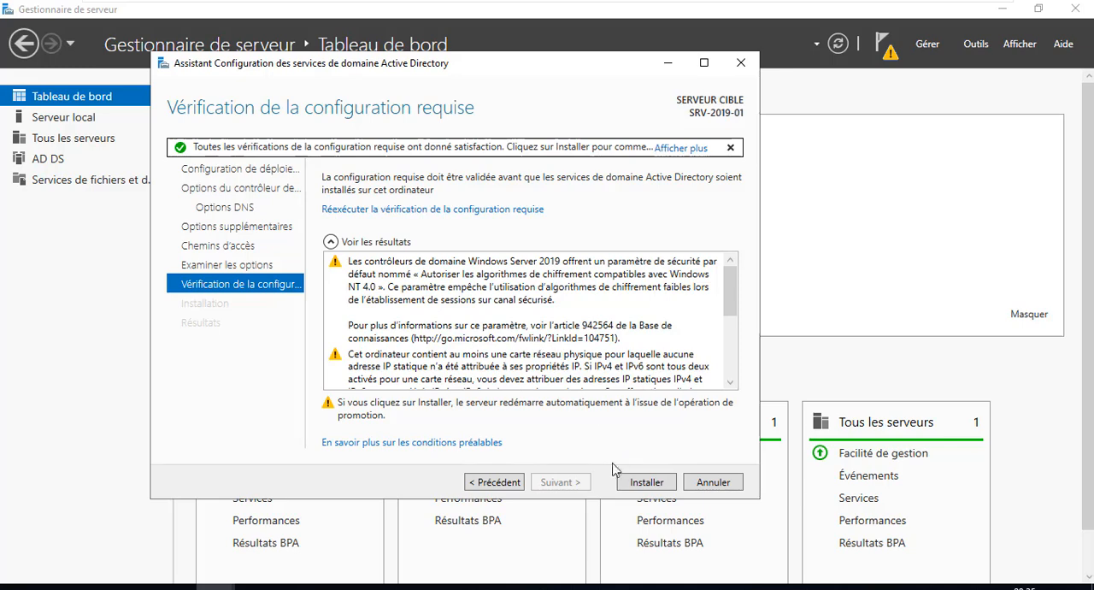
# Install the domain controller configuration, dismiss the sign-out notice, and close the wizard for the server restart
pyautogui.click(647, 482)
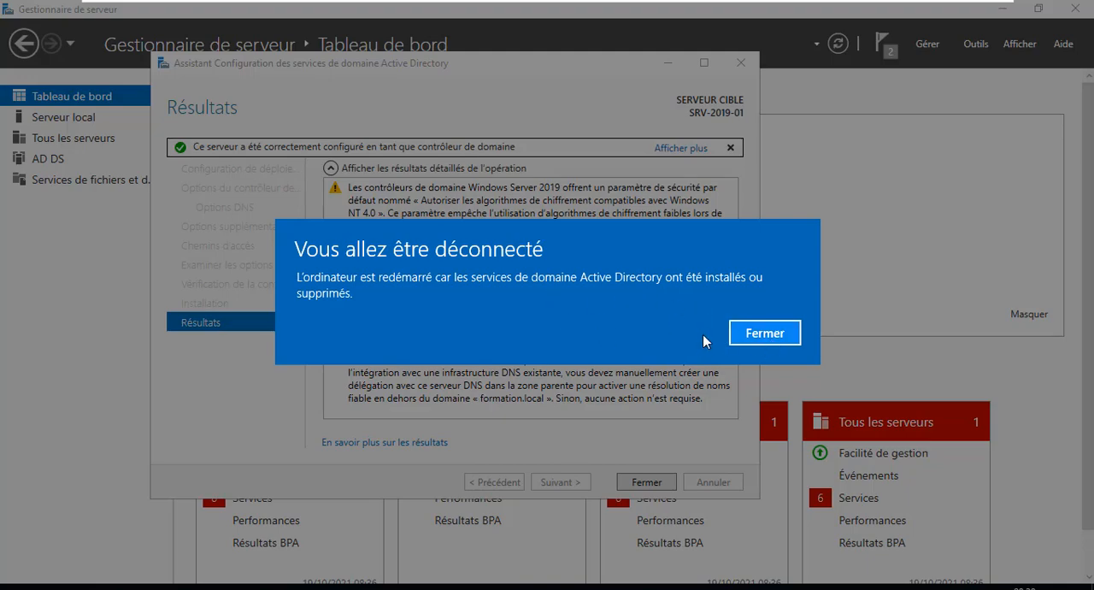
pyautogui.click(760, 334)
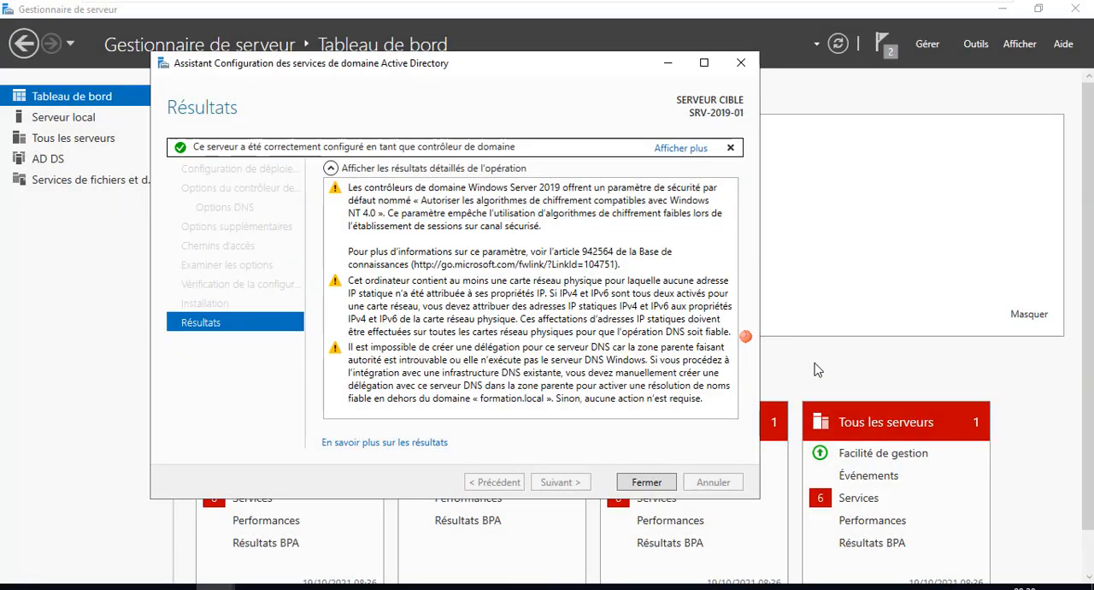
pyautogui.click(655, 482)
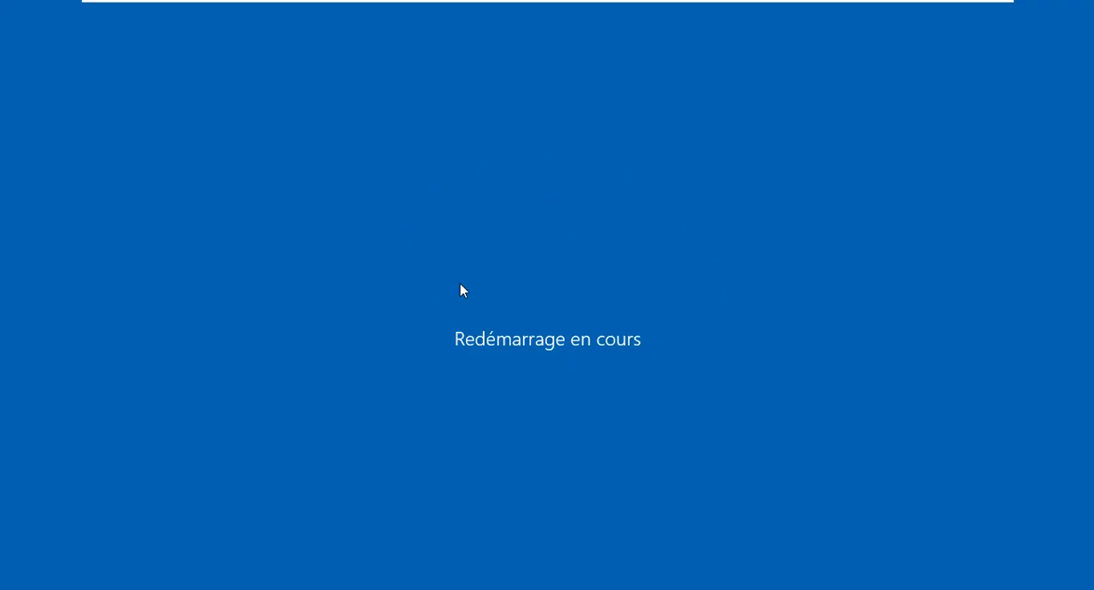